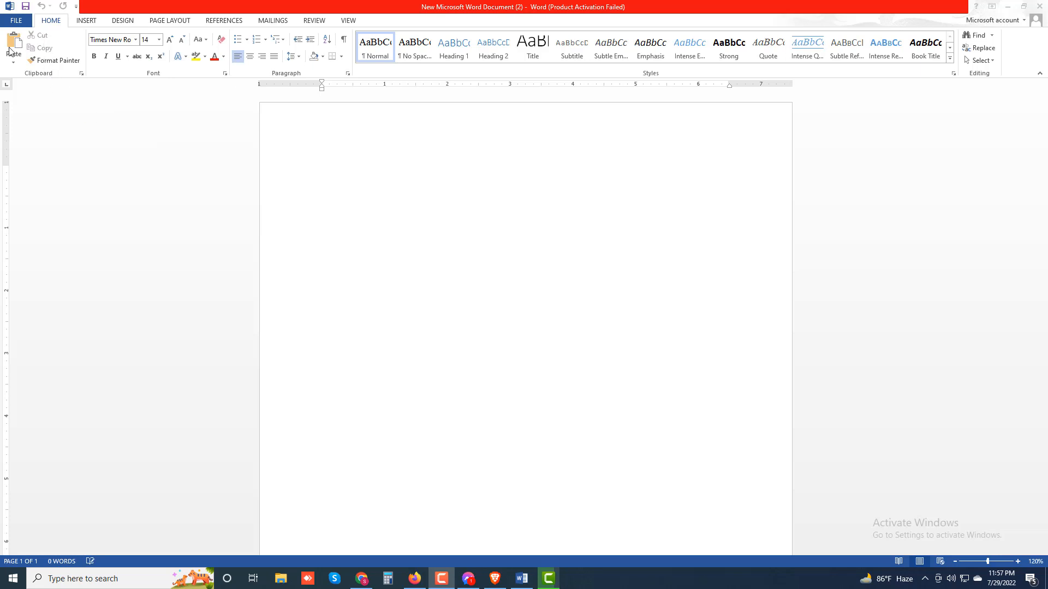
Write the opening sentence "The Rule is that immediate and not the remote cause is to be regarded." in the blank document
{"action": "left_click", "coordinate": [444, 167]}
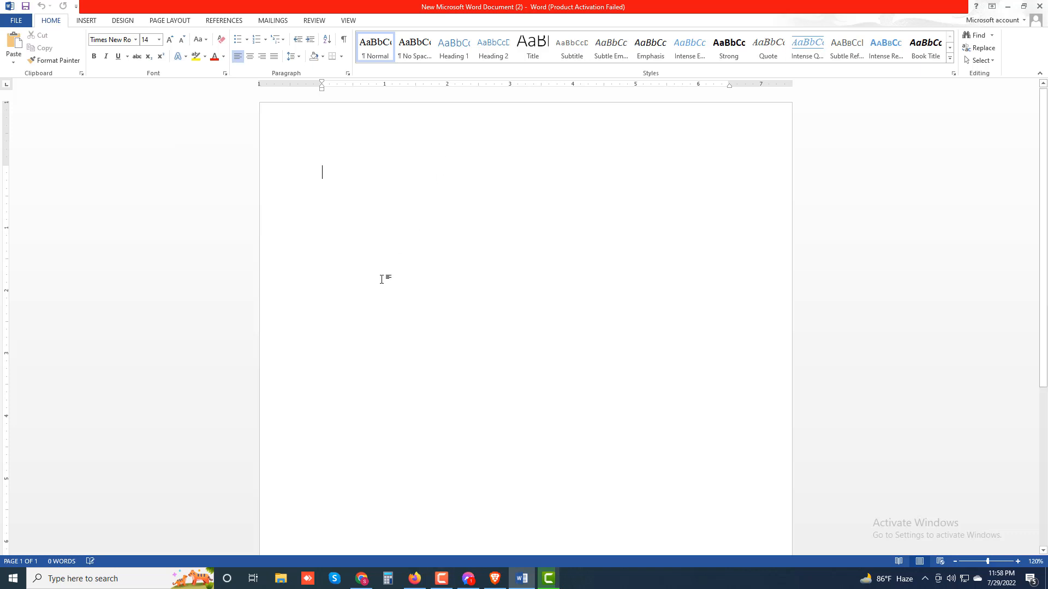
{"action": "scroll", "coordinate": [417, 347], "scroll_direction": "up", "scroll_amount": 3}
{"action": "scroll", "coordinate": [414, 347], "scroll_direction": "up", "scroll_amount": 1}
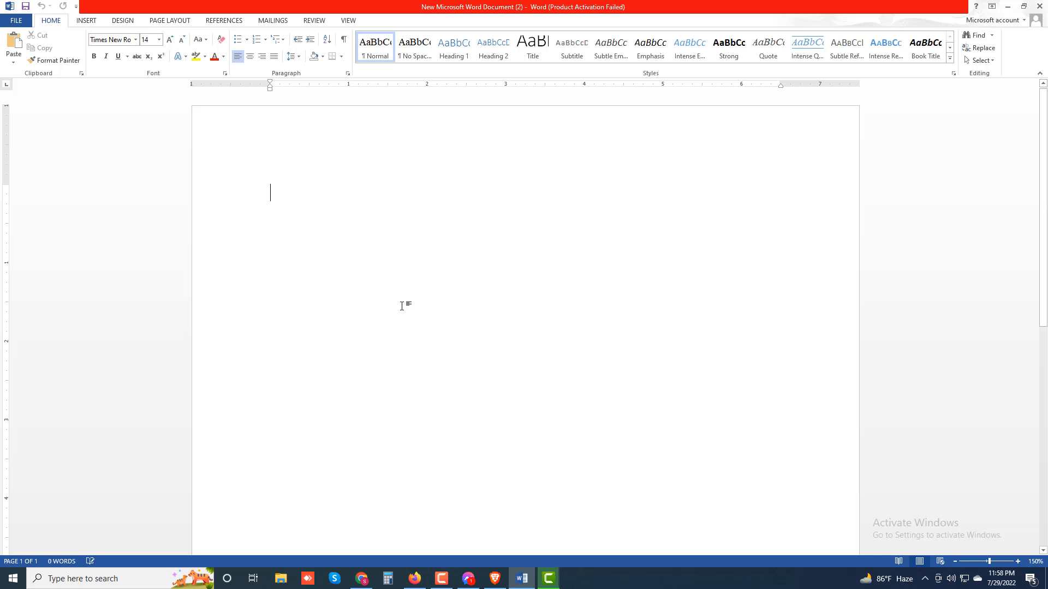
{"action": "type", "text": "The"}
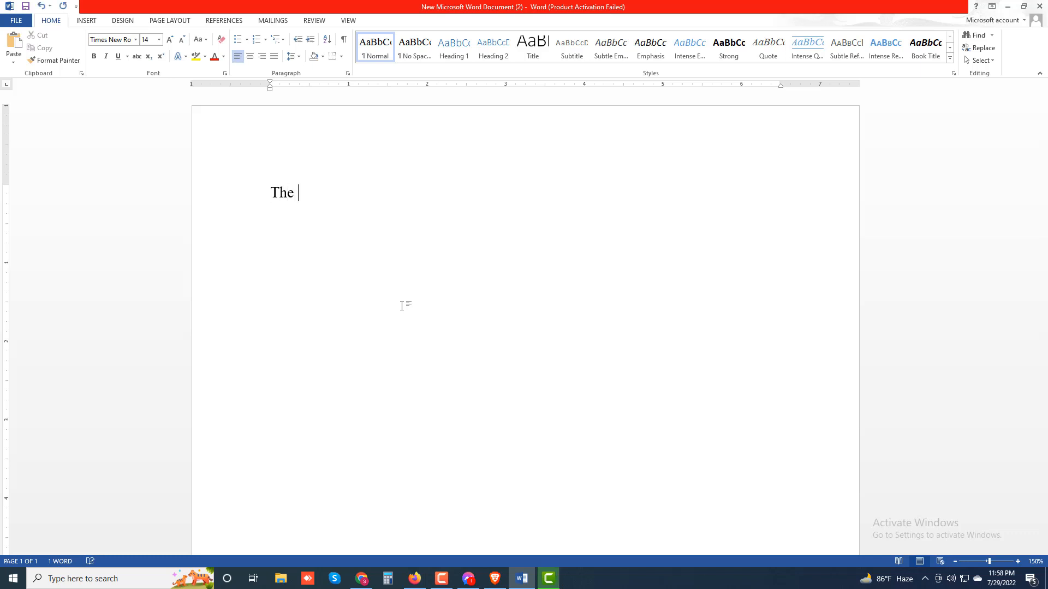
{"action": "type", "text": " Ru"}
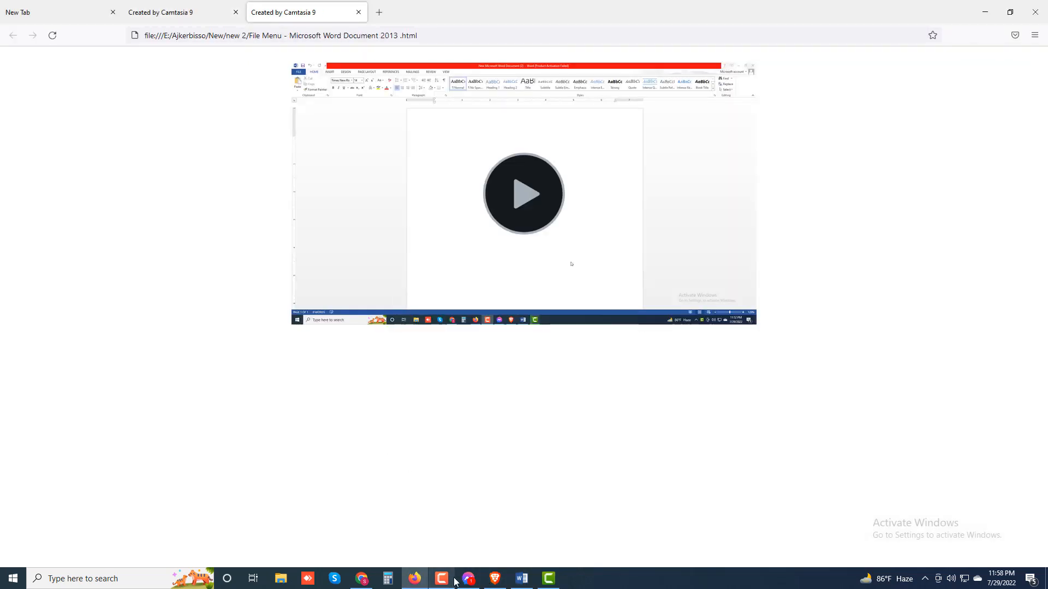
{"action": "left_click", "coordinate": [519, 580]}
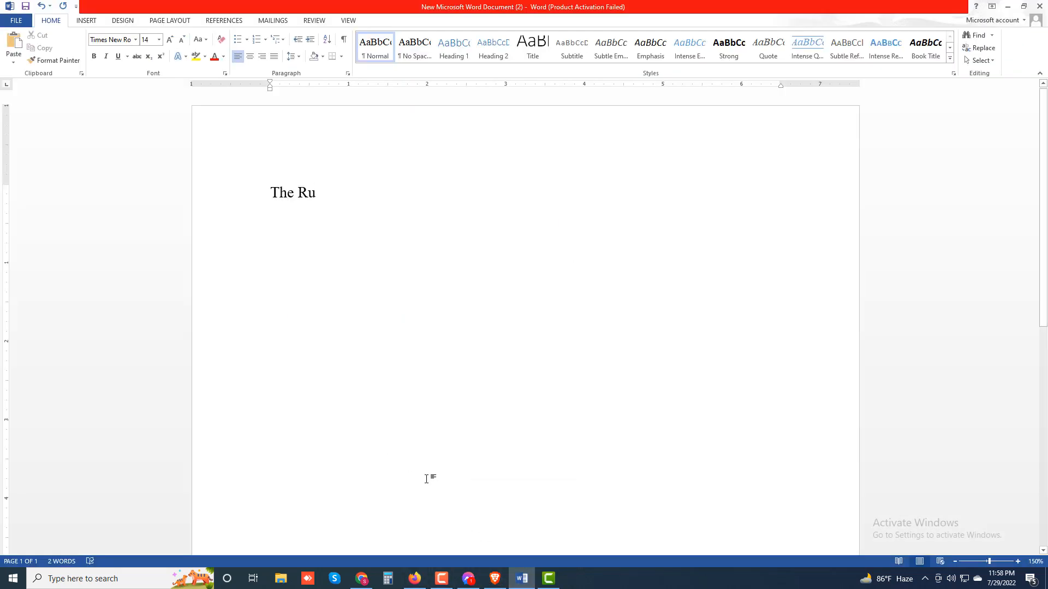
{"action": "type", "text": "le"}
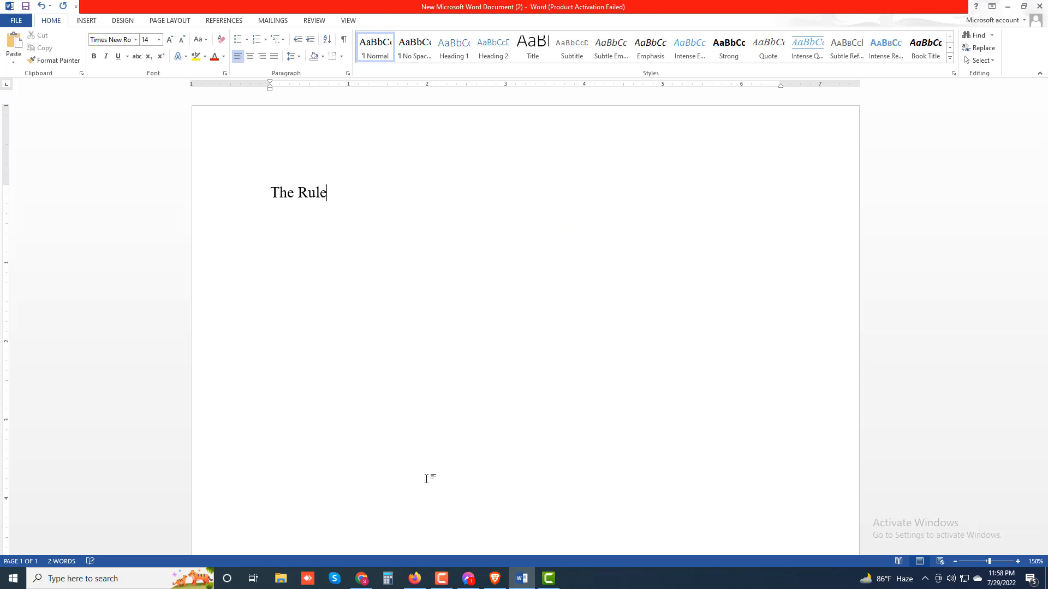
{"action": "type", "text": " is that immediate"}
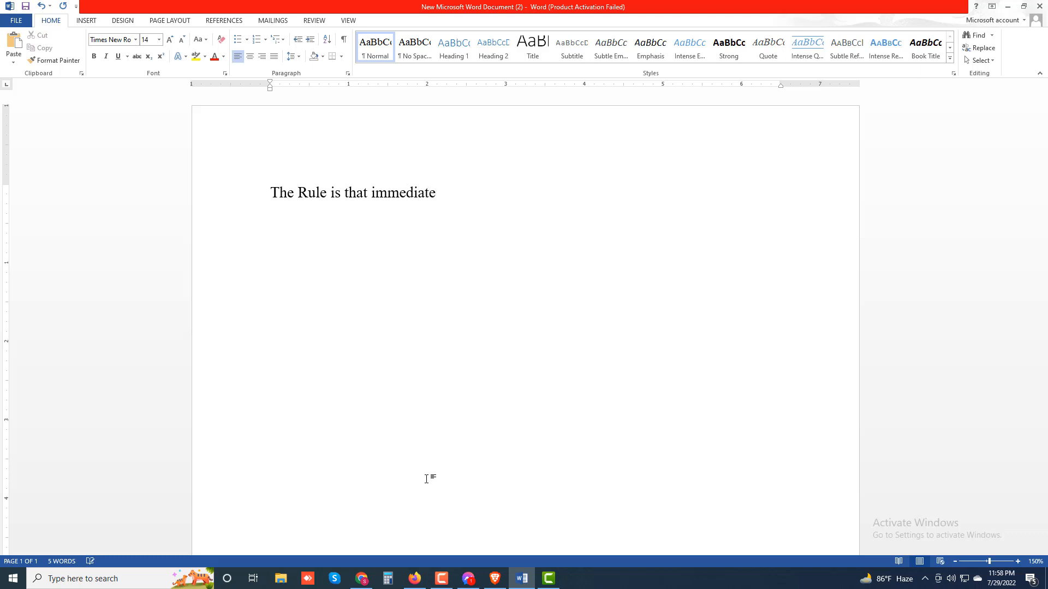
{"action": "type", "text": " and not the remo"}
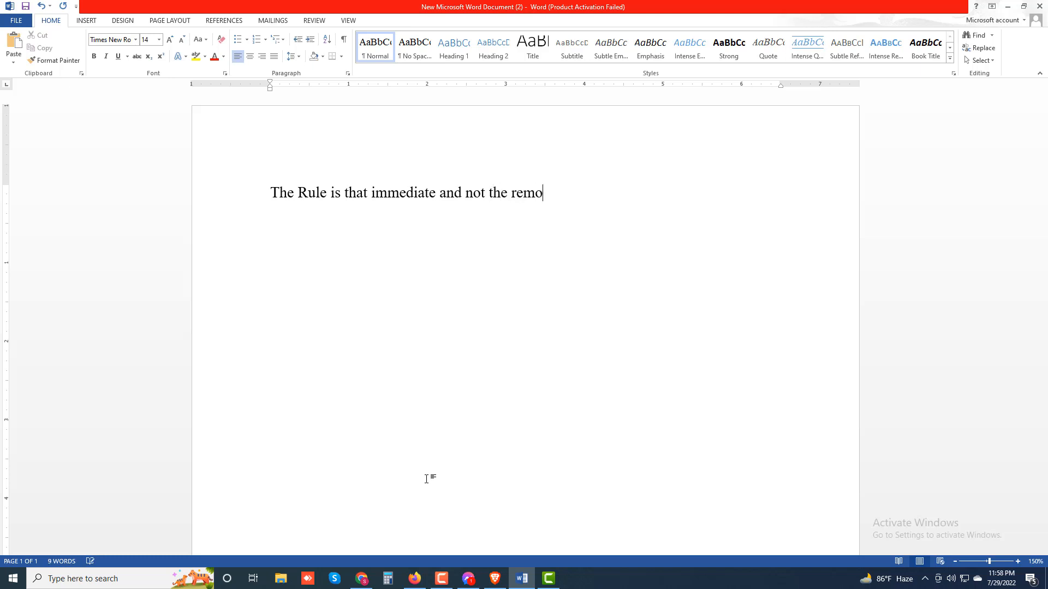
{"action": "type", "text": "te"}
{"action": "type", "text": " cause is t"}
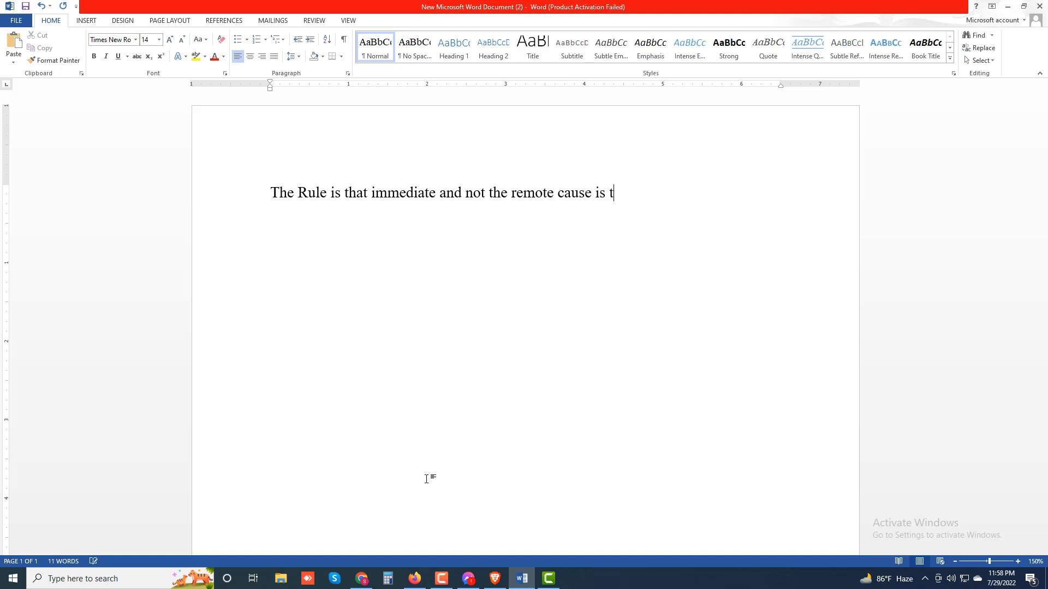
{"action": "type", "text": "o be rega"}
{"action": "type", "text": "rded"}
{"action": "type", "text": "."}
Continue the paragraph with "The maxim is sed causa proxima non-remota spectature. The real"
{"action": "type", "text": " The"}
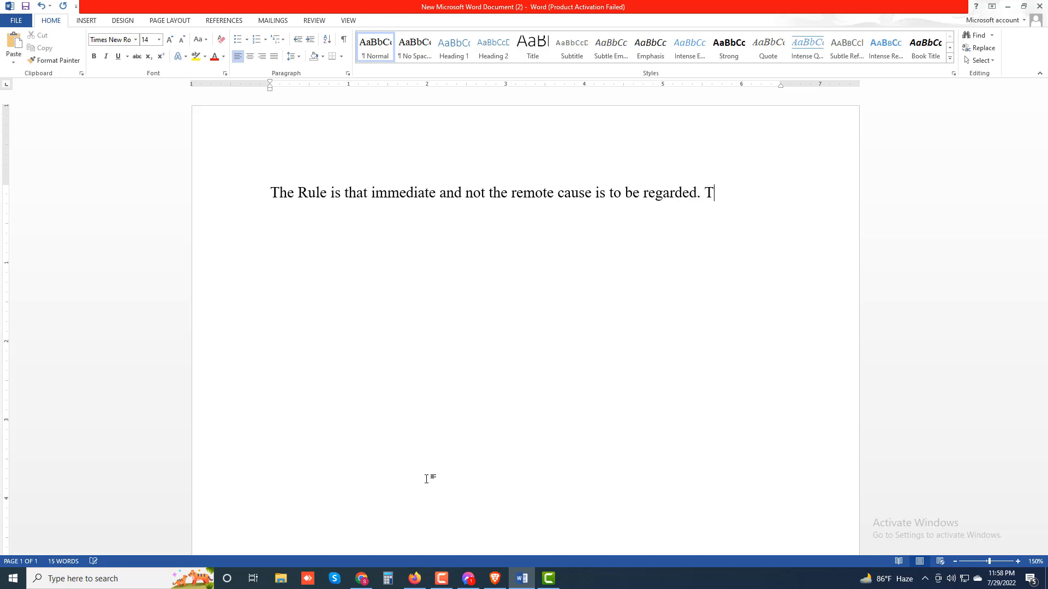
{"action": "type", "text": " ma"}
{"action": "type", "text": "xim is "}
{"action": "type", "text": "sed"}
{"action": "type", "text": " c"}
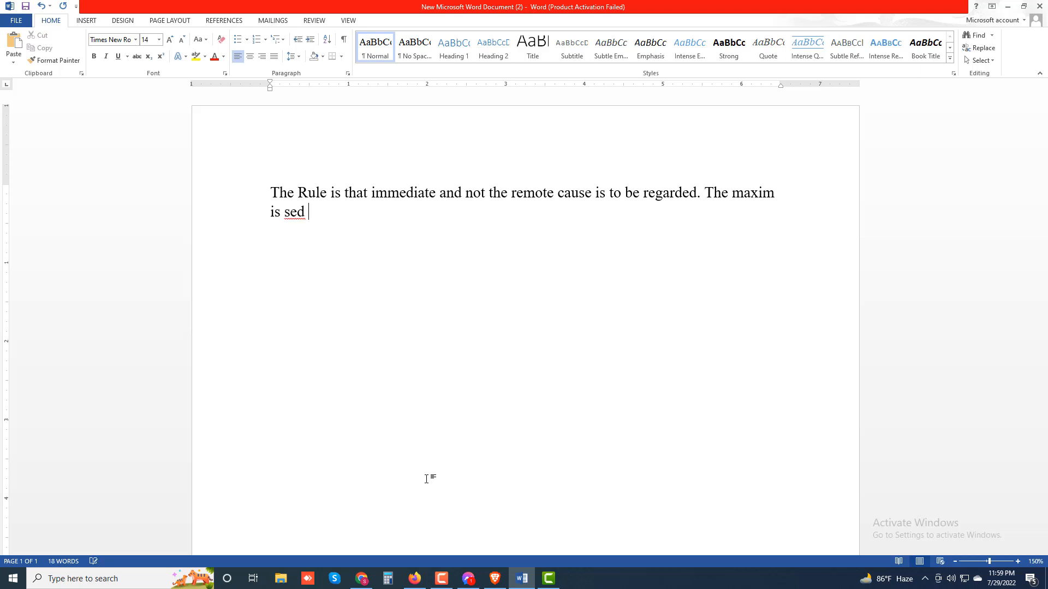
{"action": "type", "text": "ausa"}
{"action": "type", "text": "proxima"}
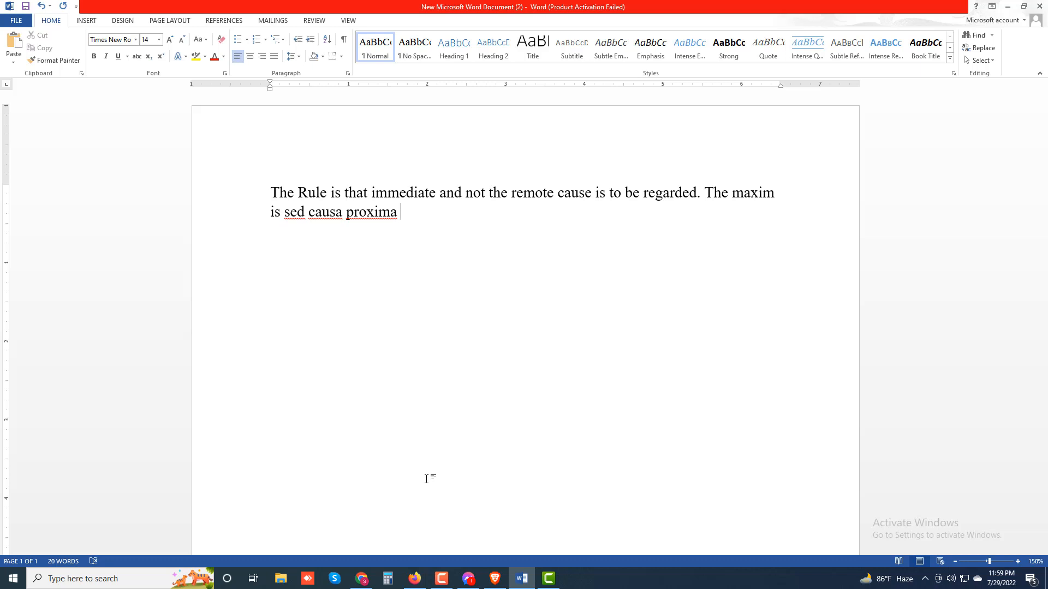
{"action": "type", "text": " non-remota"}
{"action": "type", "text": "spec"}
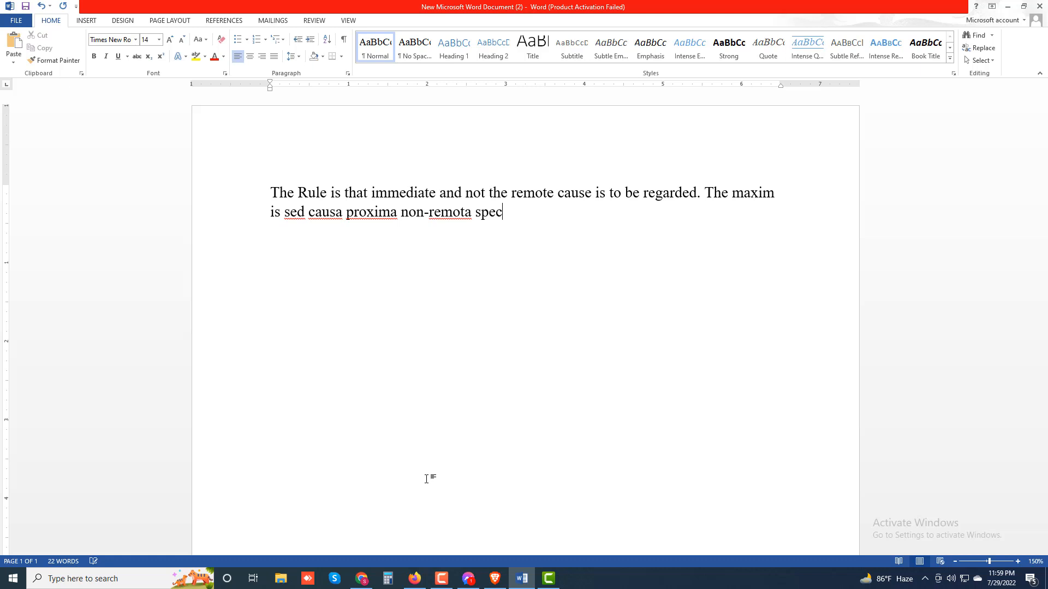
{"action": "type", "text": "tature. The real "}
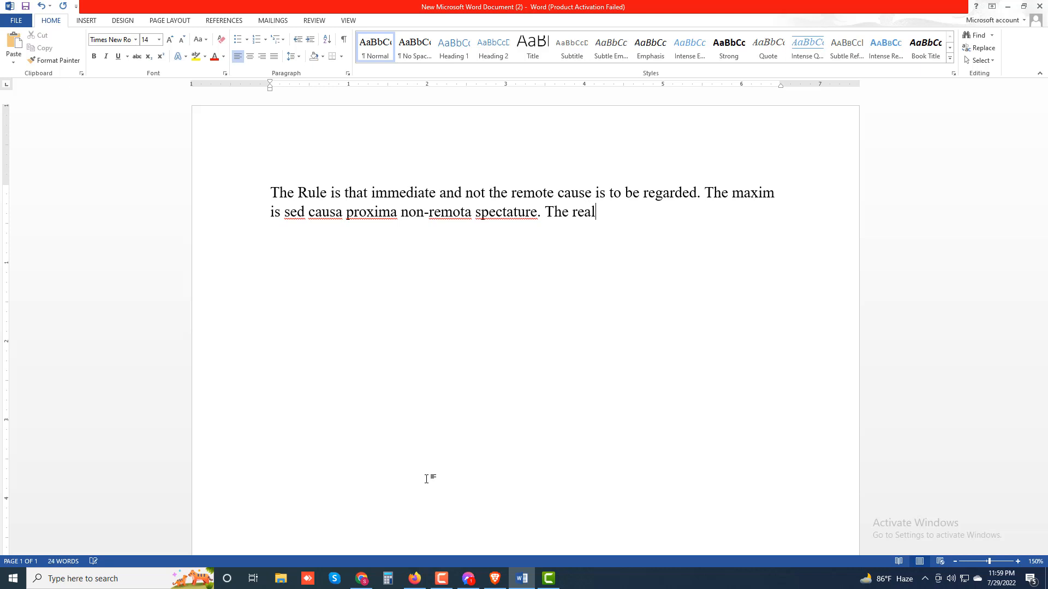
Complete the paragraph's last sentence with "causes must be seen while payment of the loss."
{"action": "type", "text": "causes must be seen"}
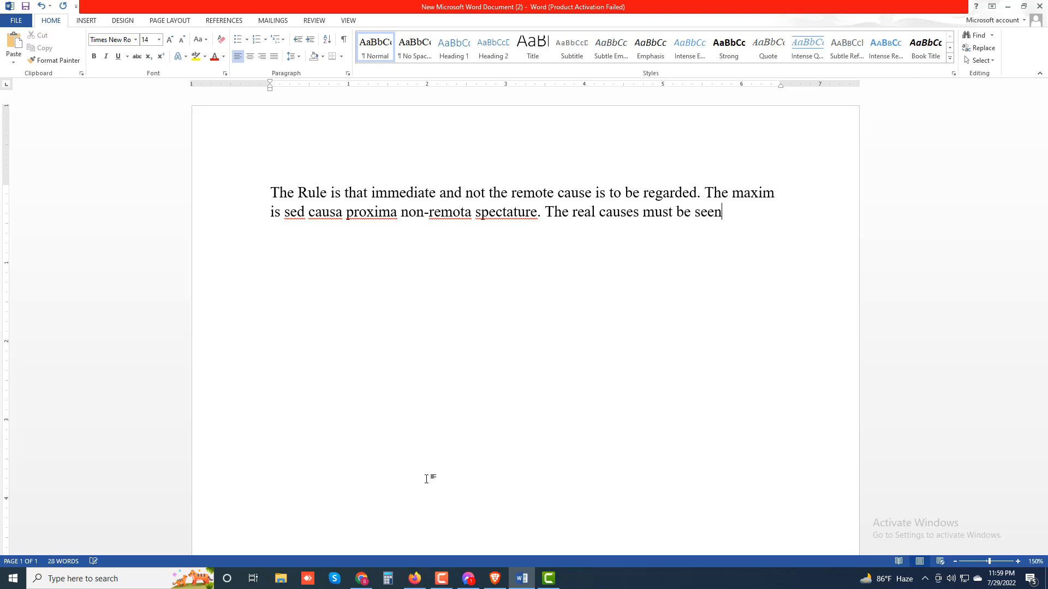
{"action": "type", "text": " while pay"}
{"action": "type", "text": "ment"}
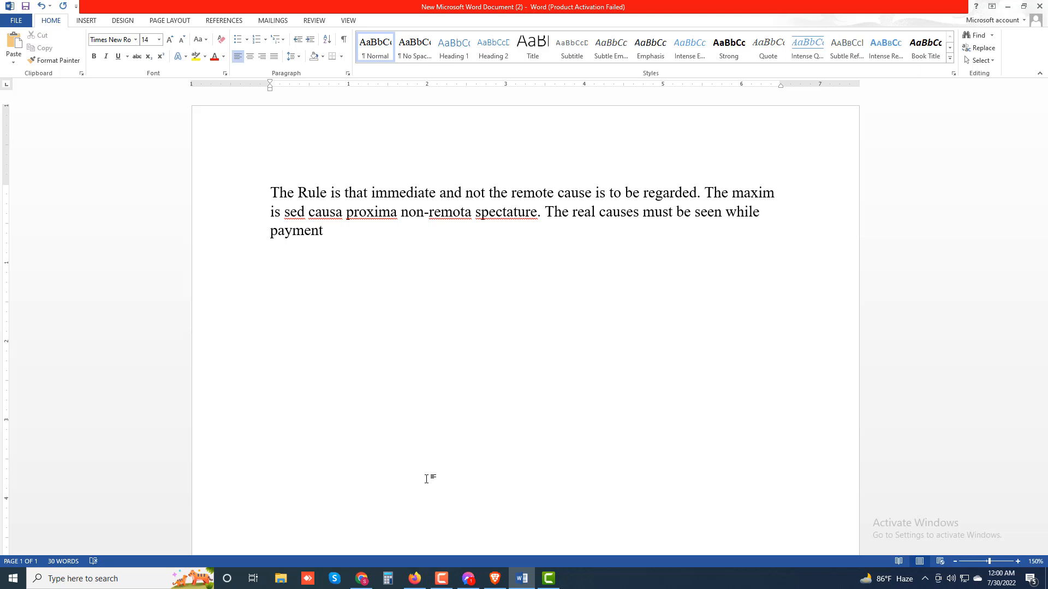
{"action": "type", "text": "of the loss."}
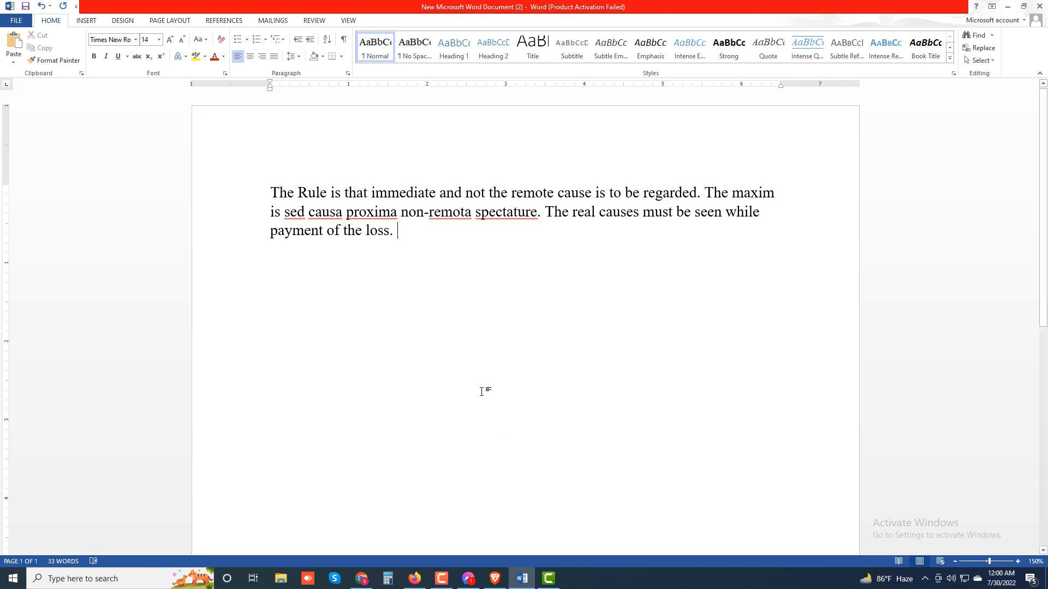
{"action": "triple_click", "coordinate": [222, 197]}
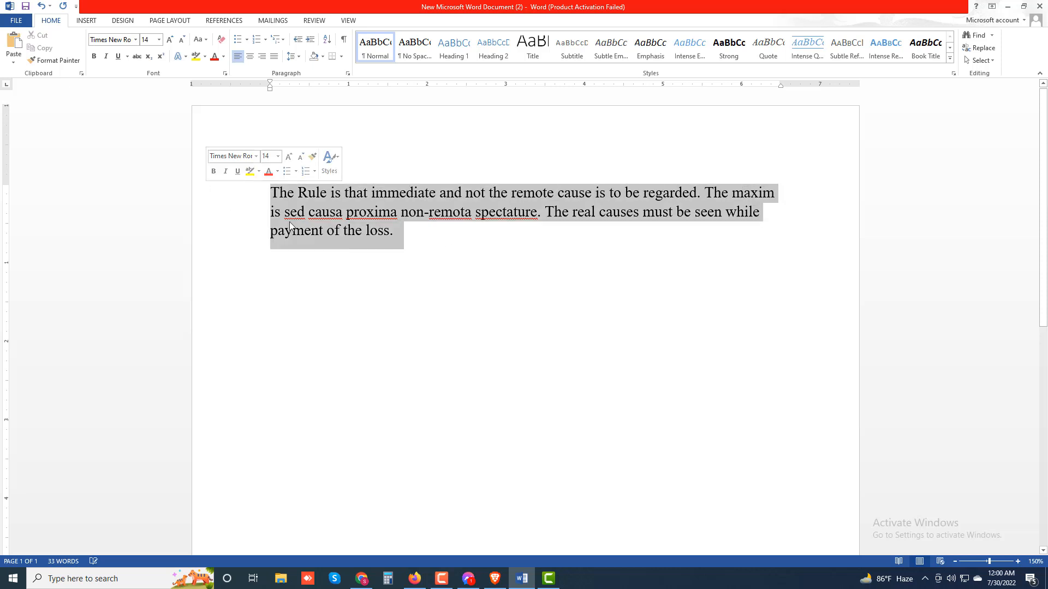
{"action": "left_click", "coordinate": [427, 239]}
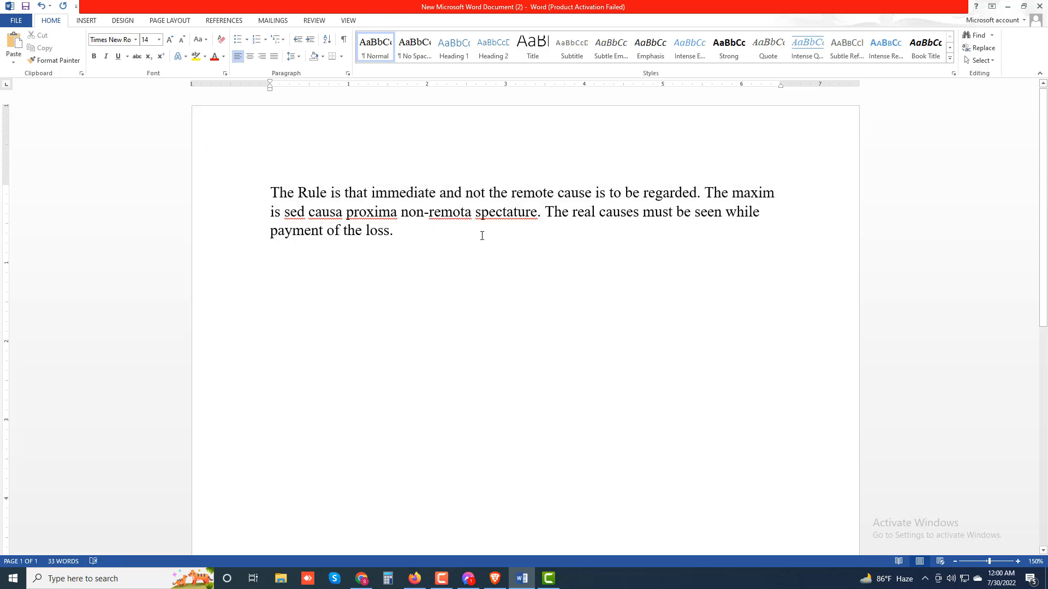
{"action": "left_click", "coordinate": [361, 224]}
{"action": "left_click_drag", "start_coordinate": [272, 193], "coordinate": [415, 192]}
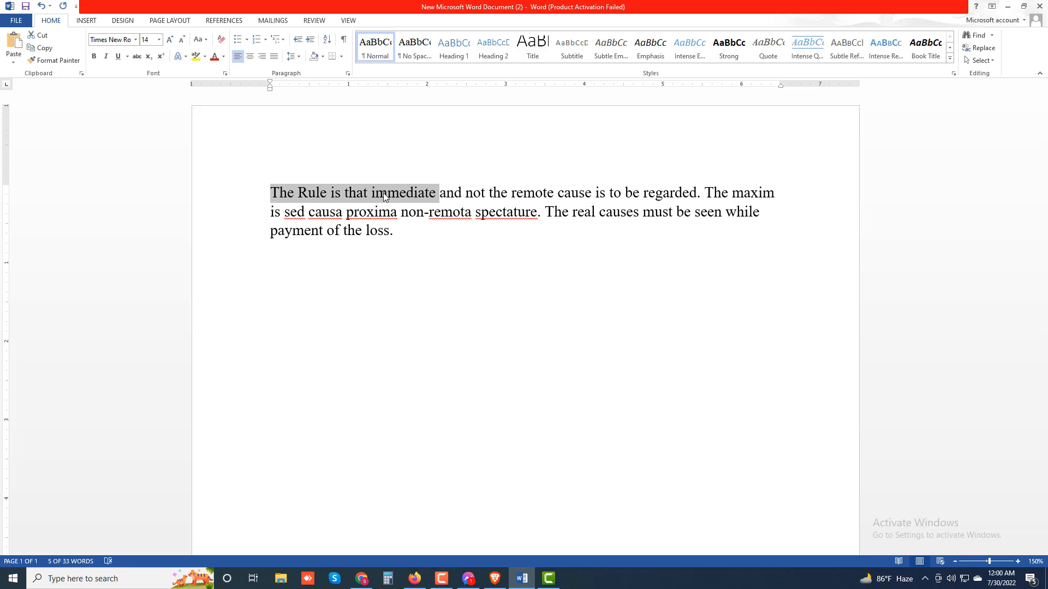
{"action": "left_click", "coordinate": [322, 309]}
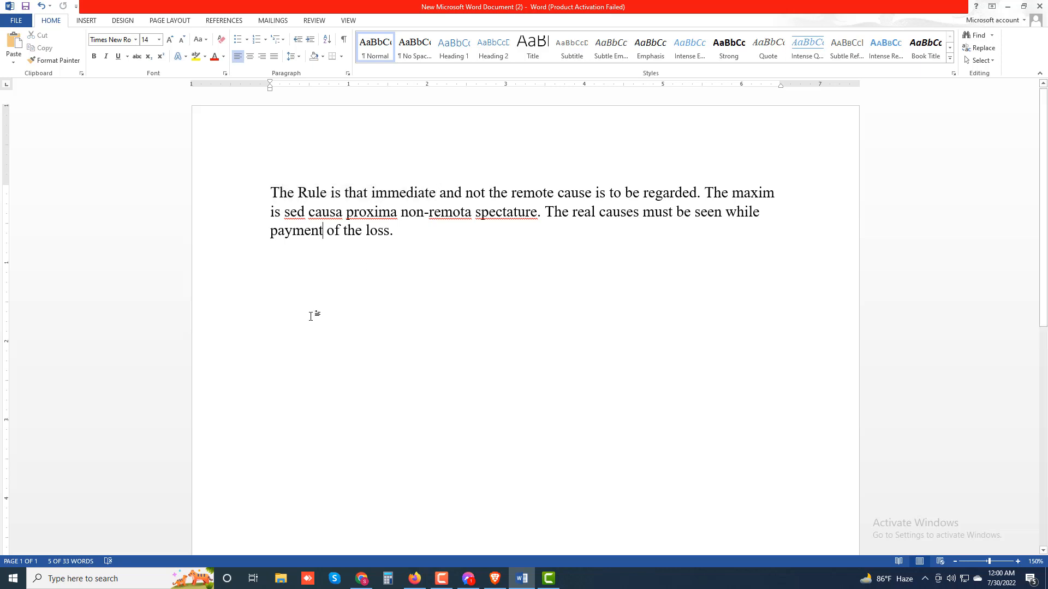
{"action": "left_click", "coordinate": [271, 302]}
Copy the phrase "The Rule is that immediate" and paste it with source formatting on a new line below the paragraph
{"action": "left_click_drag", "start_coordinate": [288, 195], "coordinate": [439, 195]}
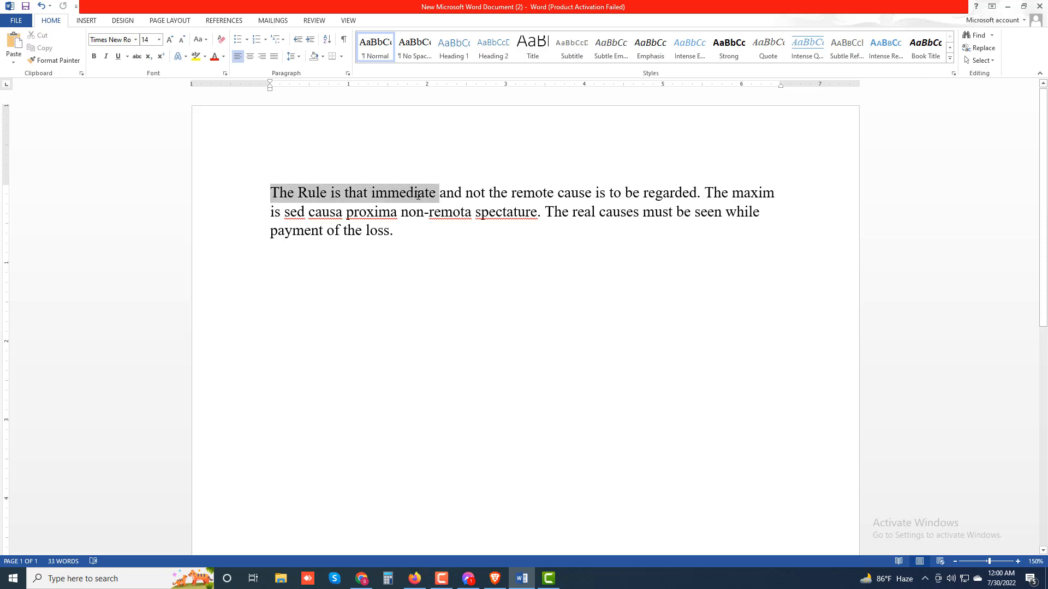
{"action": "right_click", "coordinate": [383, 191]}
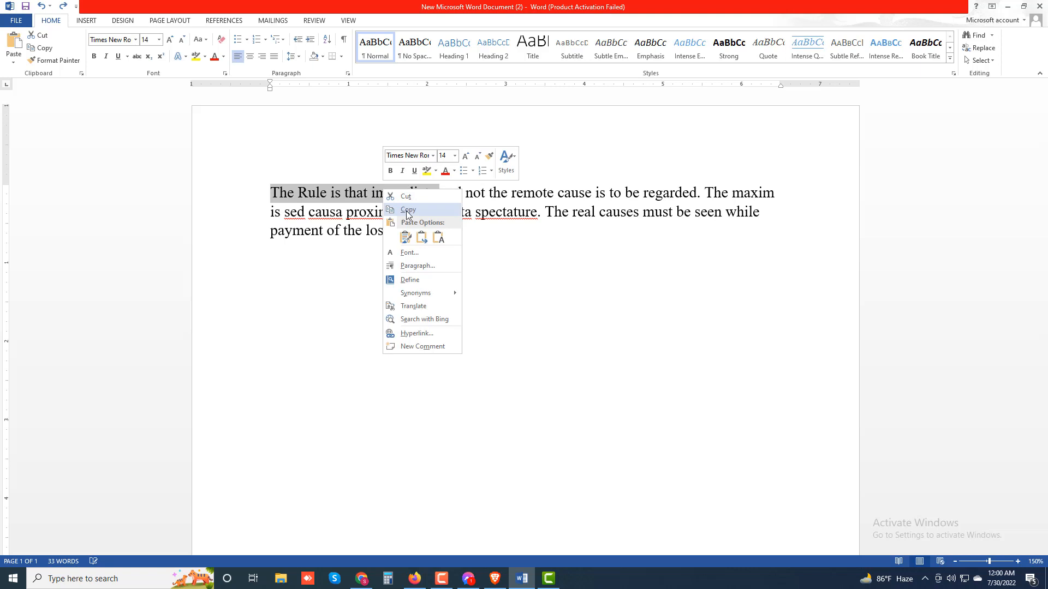
{"action": "left_click", "coordinate": [406, 211]}
{"action": "left_click", "coordinate": [301, 291]}
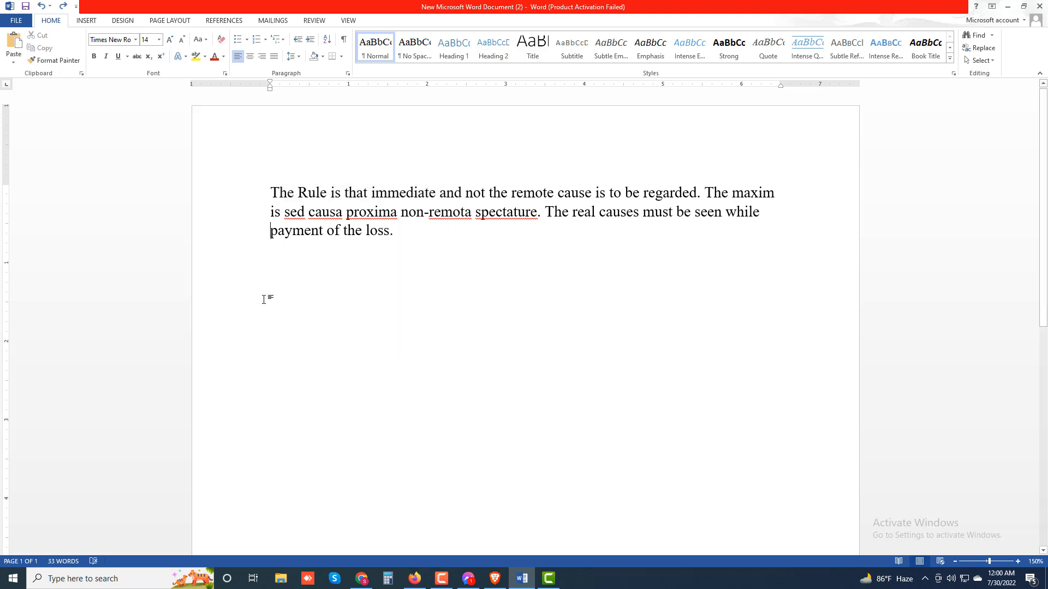
{"action": "left_click", "coordinate": [263, 299]}
{"action": "right_click", "coordinate": [275, 295]}
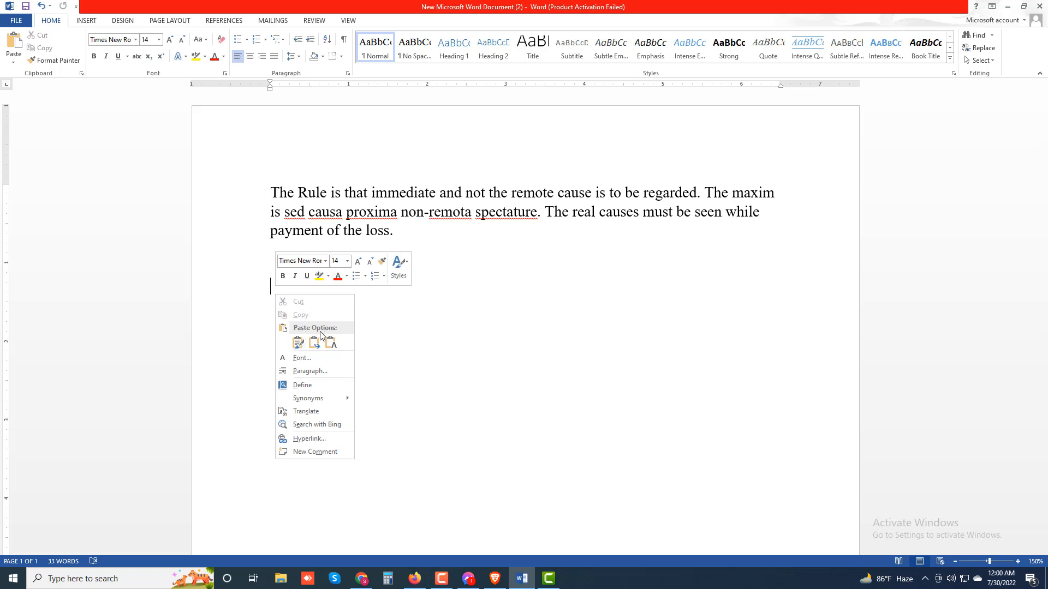
{"action": "left_click", "coordinate": [299, 343]}
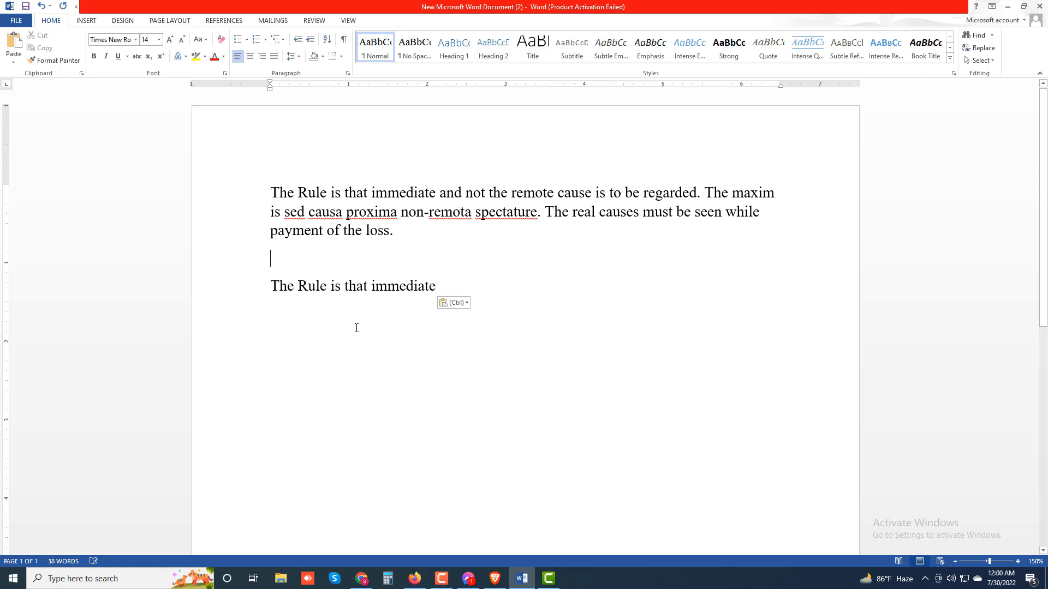
Move the paragraph's ending "seen while payment of the loss." to a new line below the copied phrase
{"action": "double_click", "coordinate": [352, 345]}
{"action": "left_click", "coordinate": [717, 227], "text": "shift"}
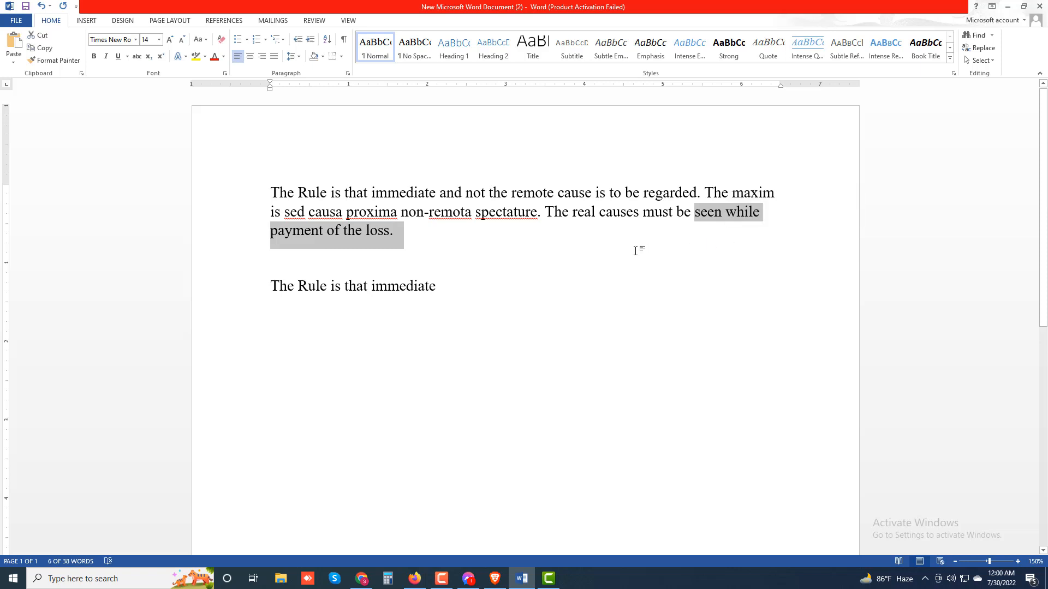
{"action": "key", "text": "Delete"}
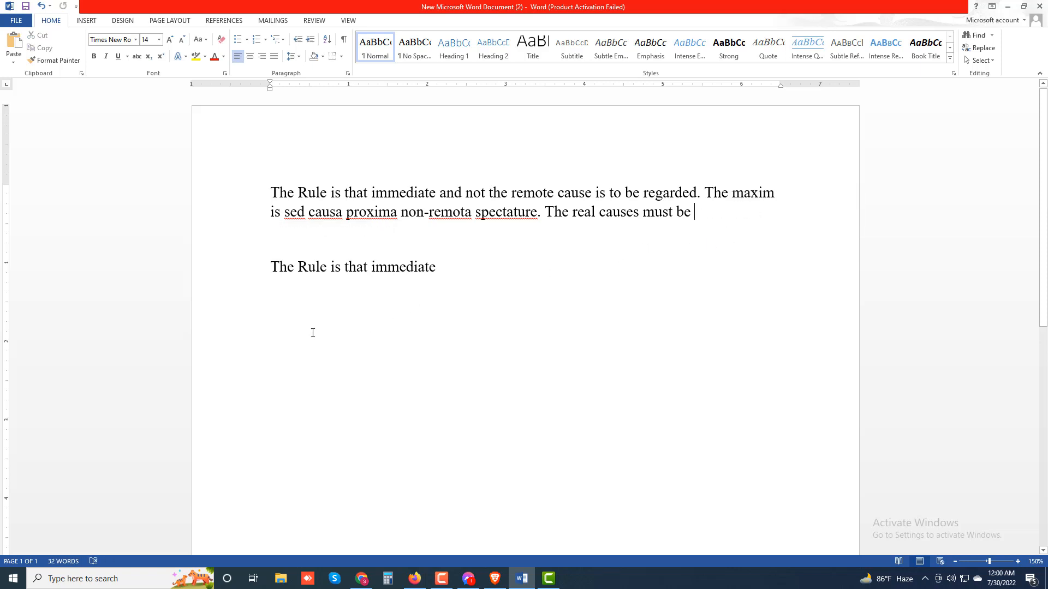
{"action": "key", "text": "ctrl+v"}
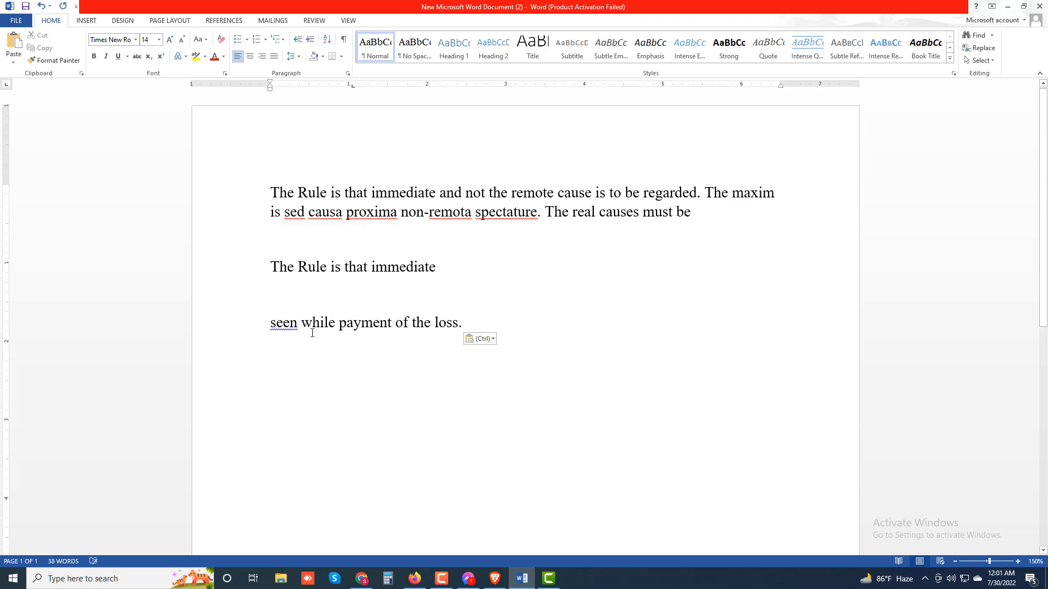